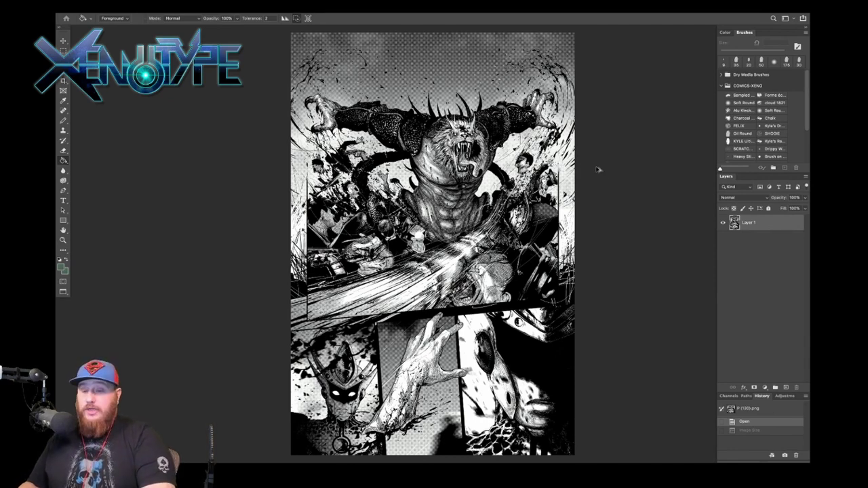
- Set the page width to 11 in without resampling, then resample to 400 ppi (4400 × 6719 px)
{"action": "key", "text": "super+alt+i"}
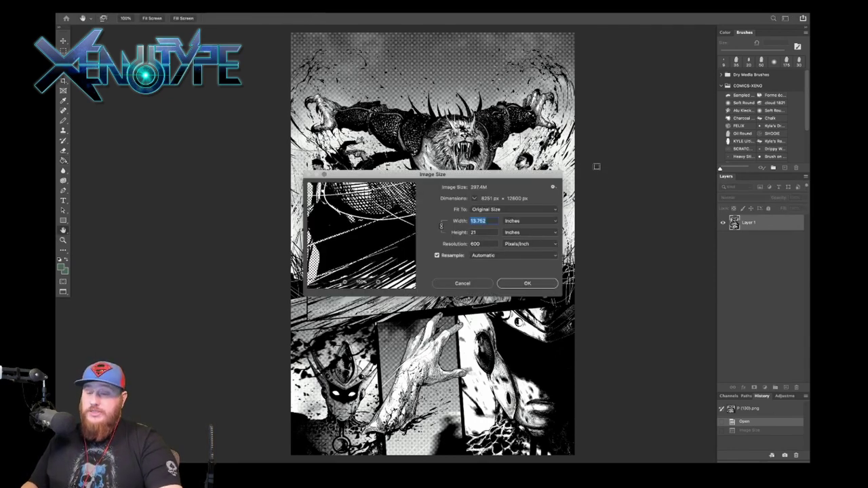
{"action": "left_click", "coordinate": [437, 255]}
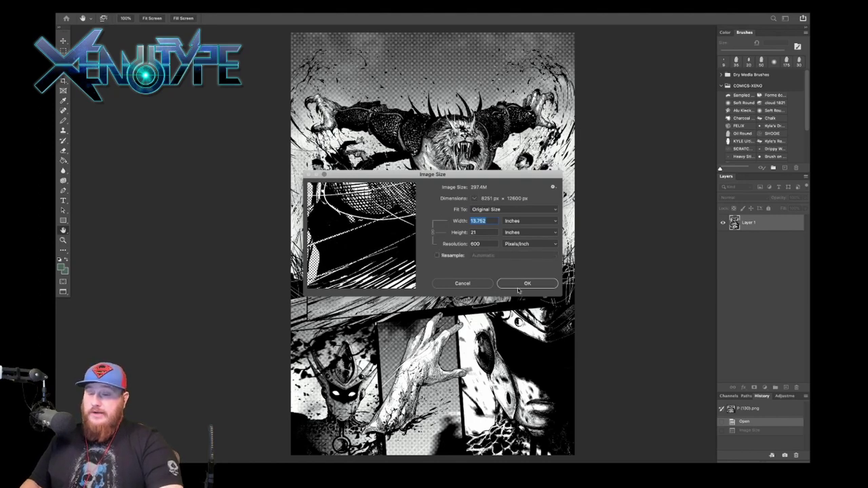
{"action": "type", "text": "11"}
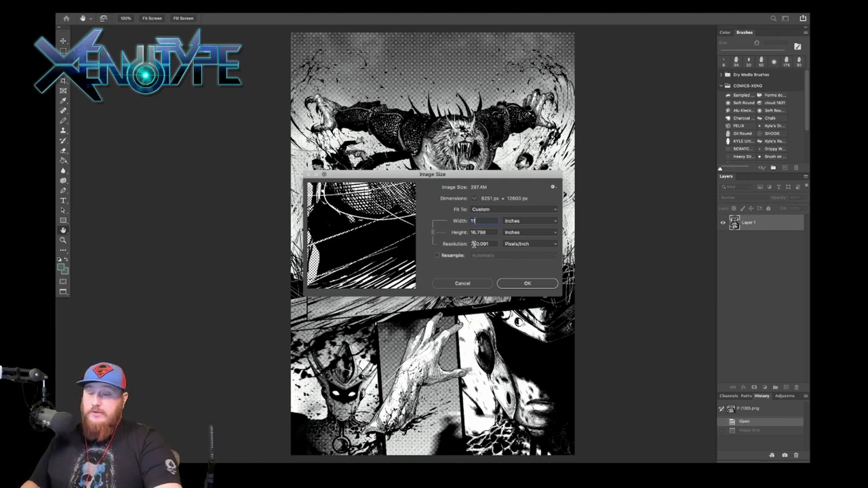
{"action": "left_click", "coordinate": [436, 255]}
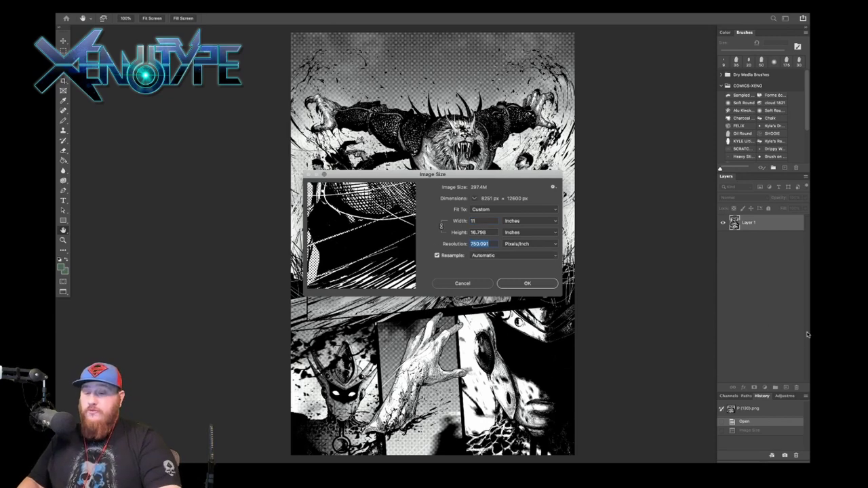
{"action": "type", "text": "400"}
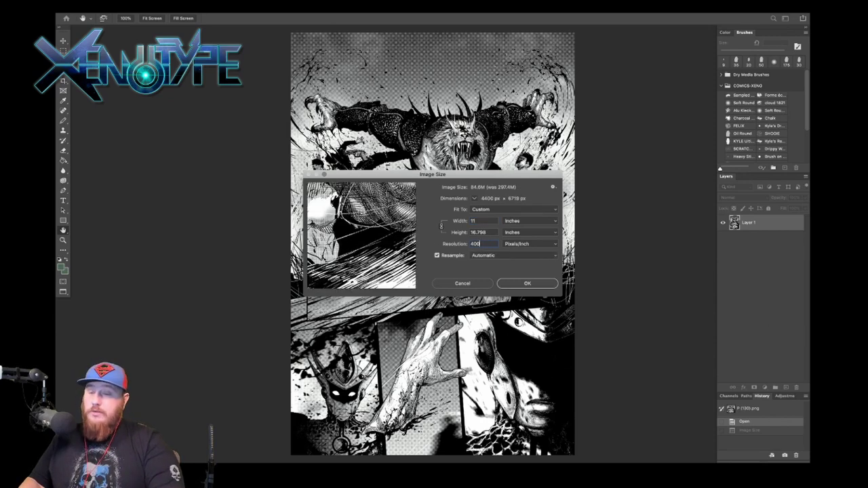
{"action": "key", "text": "Return"}
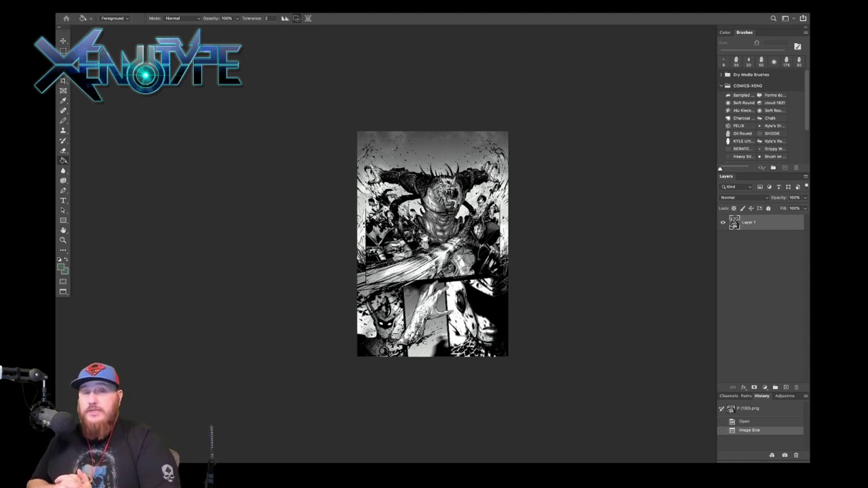
- Fit the resized page in the window, then zoom into the top panel with the roaring monster
{"action": "key", "text": "ctrl+0"}
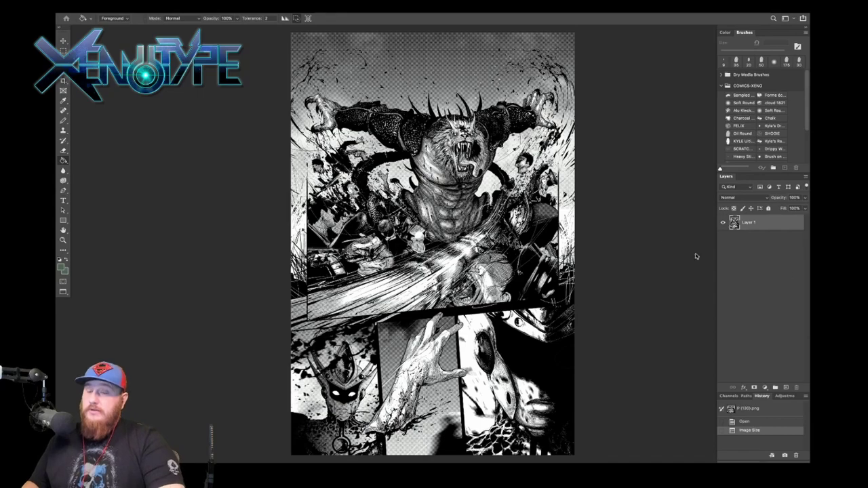
{"action": "scroll", "coordinate": [468, 182], "scroll_direction": "up", "scroll_amount": 1}
{"action": "scroll", "coordinate": [468, 182], "scroll_direction": "up", "scroll_amount": 2}
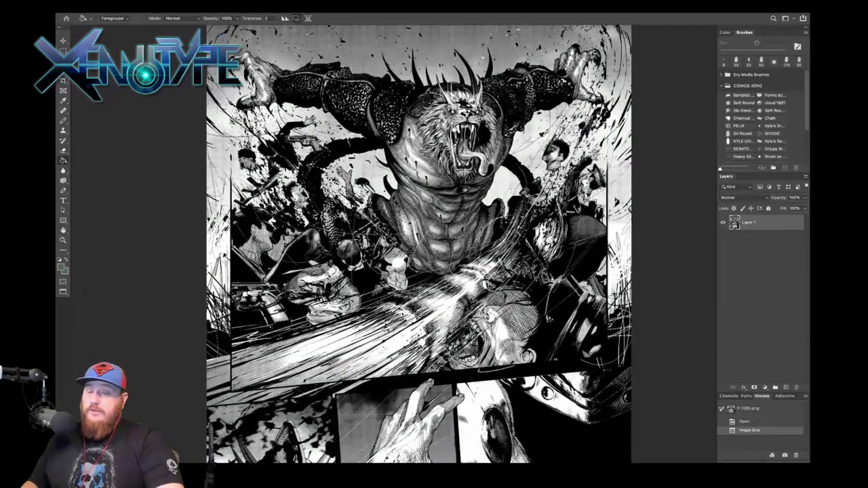
{"action": "scroll", "coordinate": [468, 182], "scroll_direction": "up", "scroll_amount": 2}
{"action": "scroll", "coordinate": [484, 266], "scroll_direction": "down", "scroll_amount": 2}
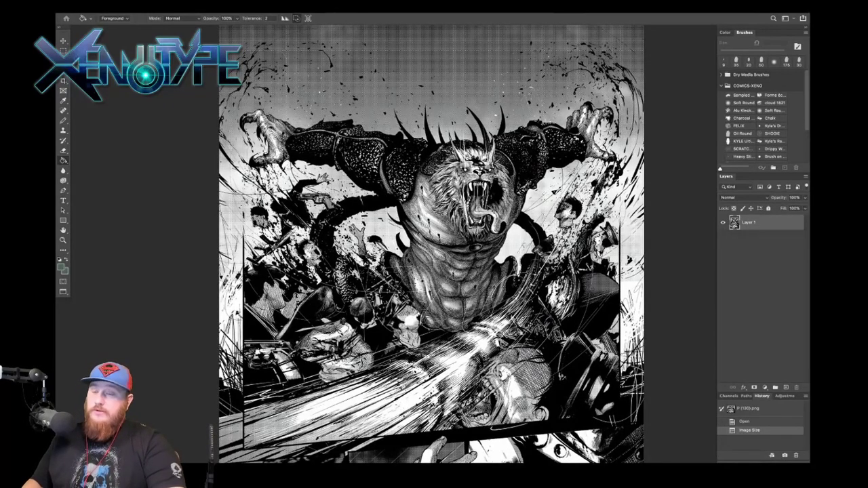
{"action": "key", "text": "super+shift+s"}
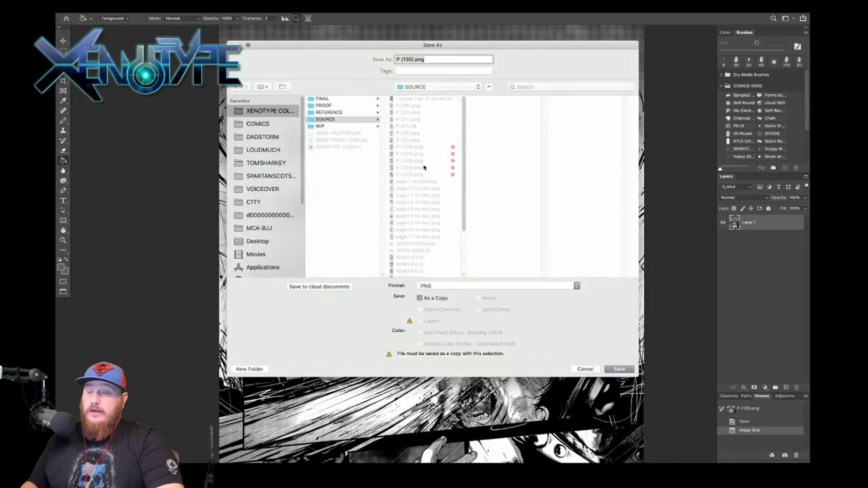
- Save the resized page as a PNG in the XENOTYPE COLORS folder
{"action": "left_click", "coordinate": [344, 126]}
{"action": "left_click", "coordinate": [346, 180]}
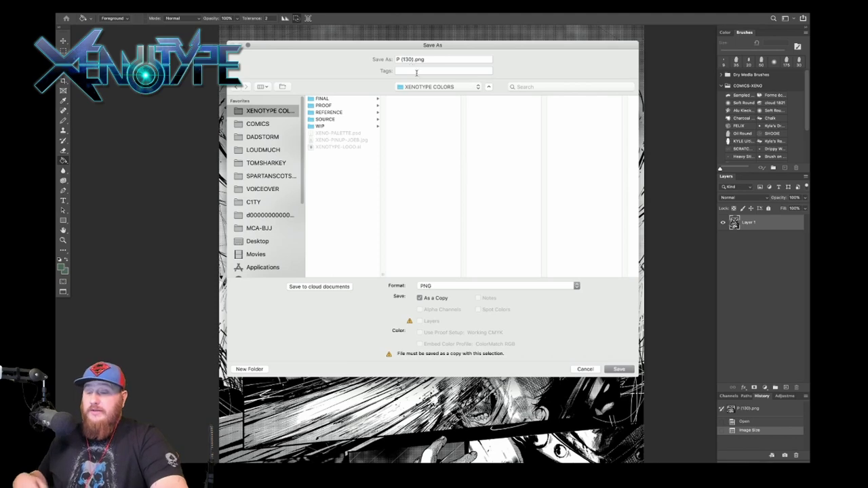
{"action": "left_click", "coordinate": [457, 287]}
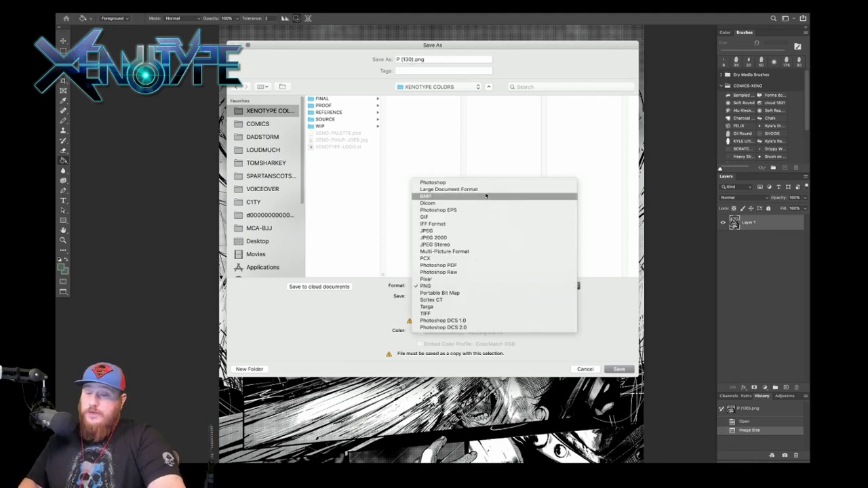
{"action": "key", "text": "Escape"}
{"action": "key", "text": "Escape"}
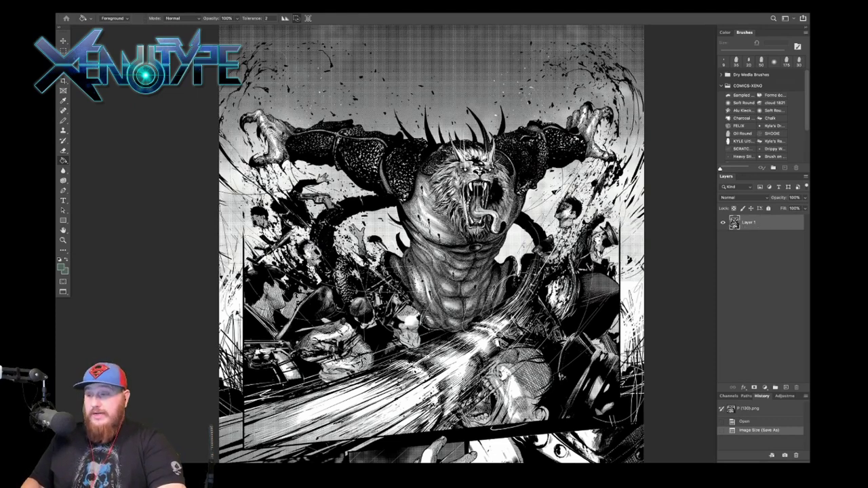
- Flatten the image and turn the Background into a regular layer named INKS
{"action": "left_click", "coordinate": [140, 1]}
{"action": "mouse_move", "coordinate": [175, 2]}
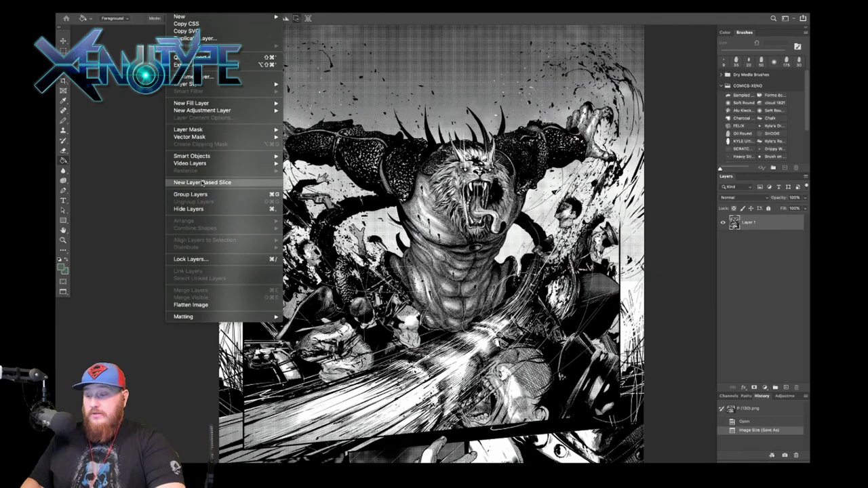
{"action": "left_click", "coordinate": [191, 306]}
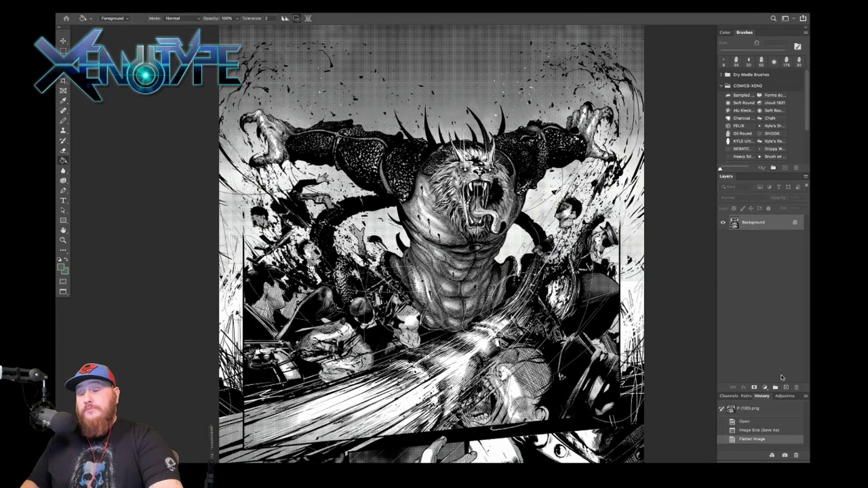
{"action": "double_click", "coordinate": [775, 228]}
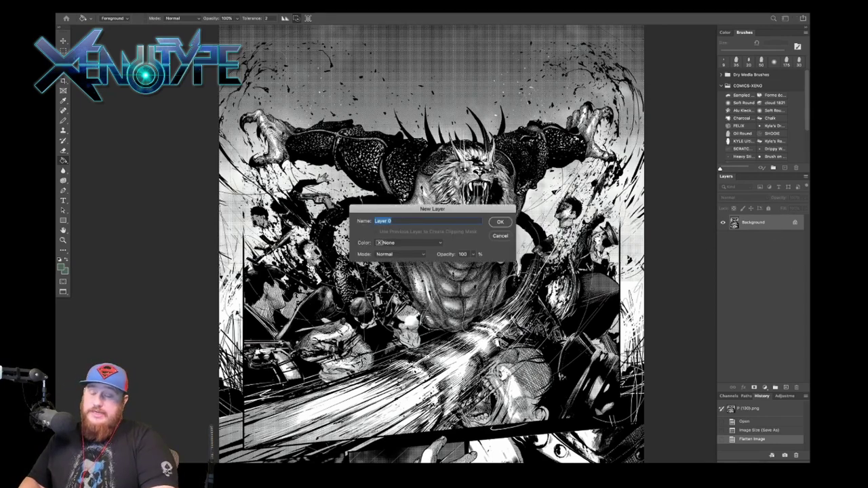
{"action": "type", "text": "INKS"}
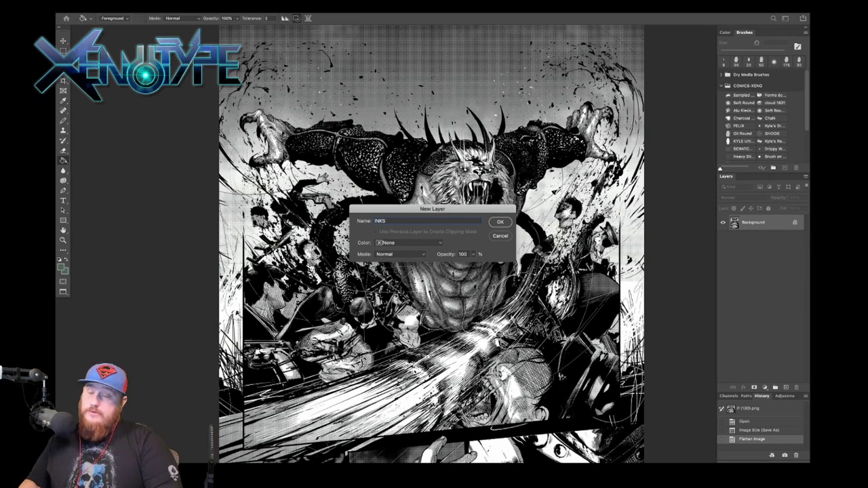
{"action": "key", "text": "Return"}
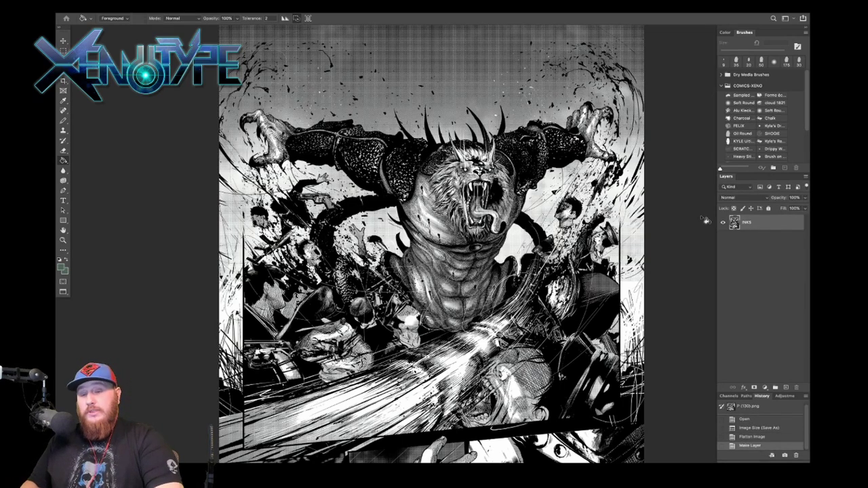
- Choose Multiply from the Layers panel blend-mode list for the INKS layer
{"action": "left_click", "coordinate": [742, 197]}
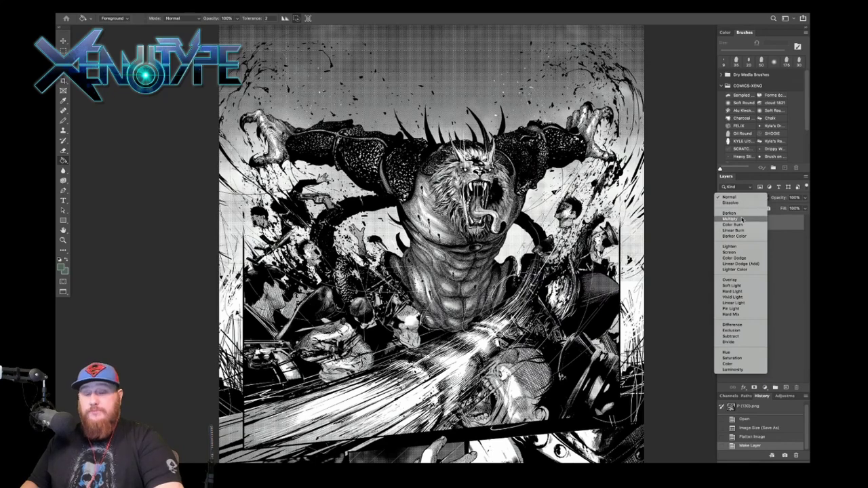
{"action": "left_click", "coordinate": [741, 219]}
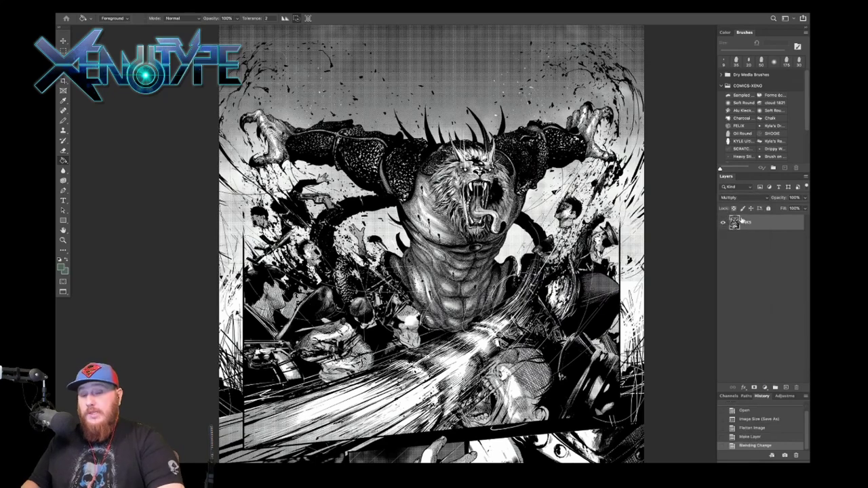
- Add a blank layer named FLATS beneath INKS and fit the whole page on screen
{"action": "left_click", "coordinate": [787, 388]}
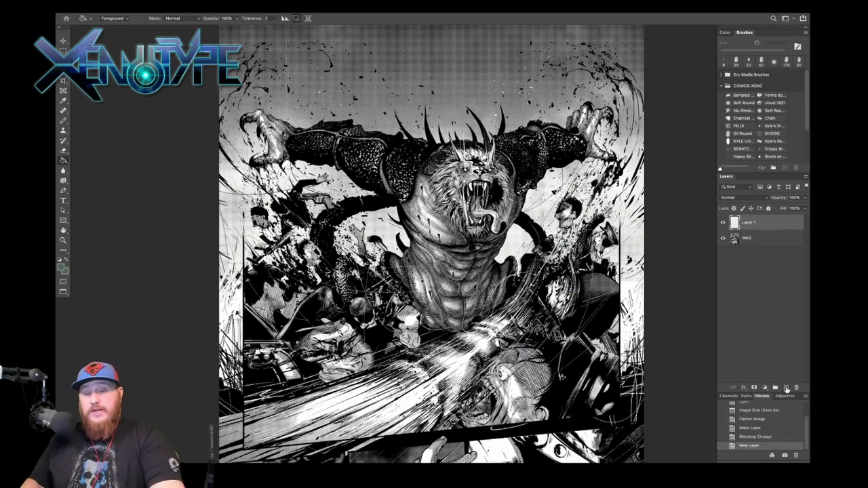
{"action": "left_click_drag", "start_coordinate": [758, 223], "coordinate": [760, 248]}
{"action": "double_click", "coordinate": [748, 239]}
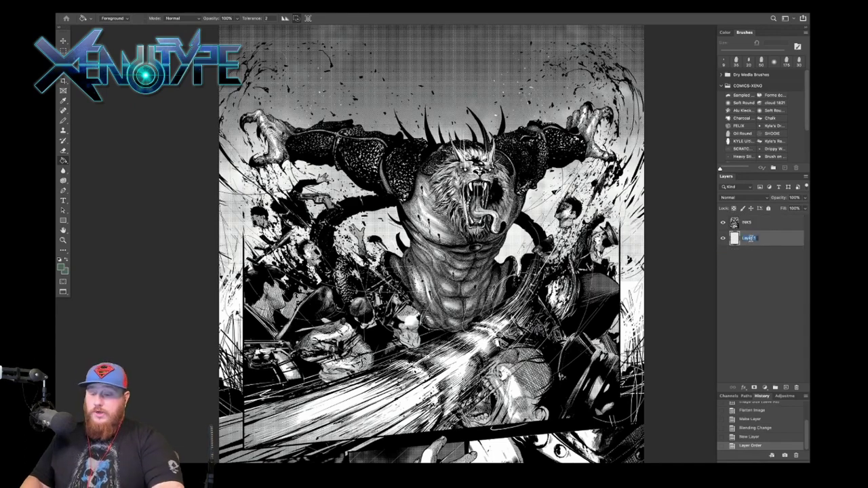
{"action": "type", "text": "FLATS"}
{"action": "key", "text": "Return"}
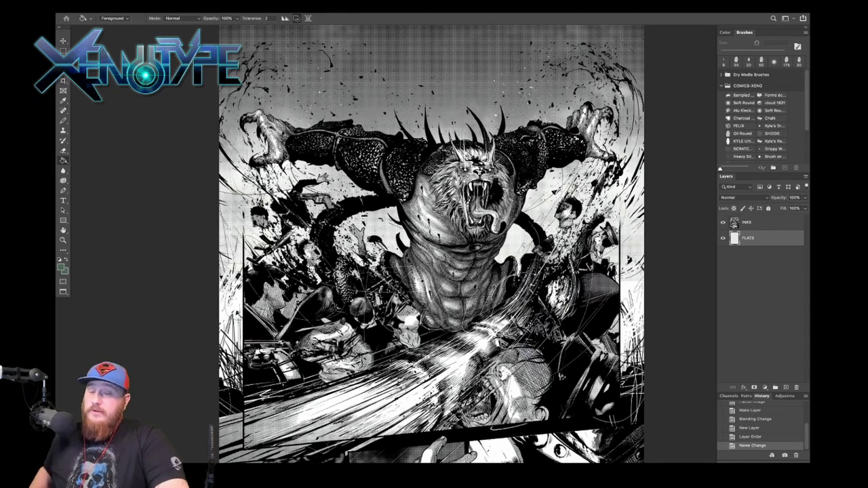
{"action": "key", "text": "super+0"}
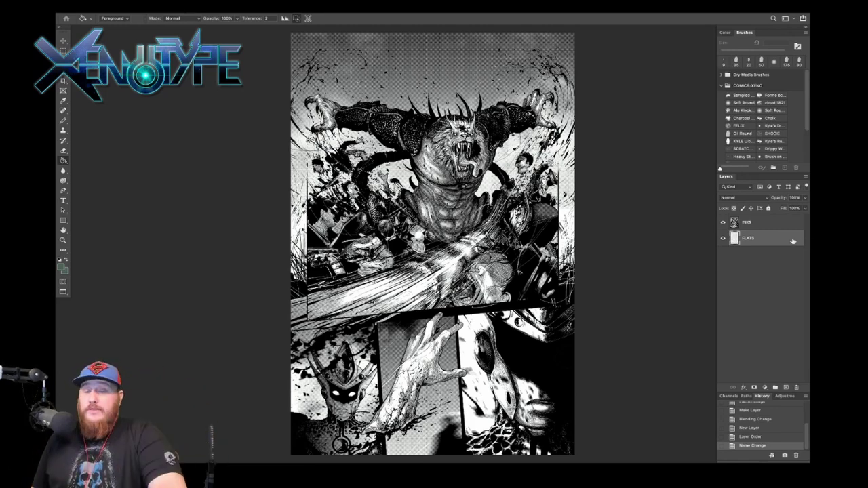
{"action": "left_click", "coordinate": [761, 227]}
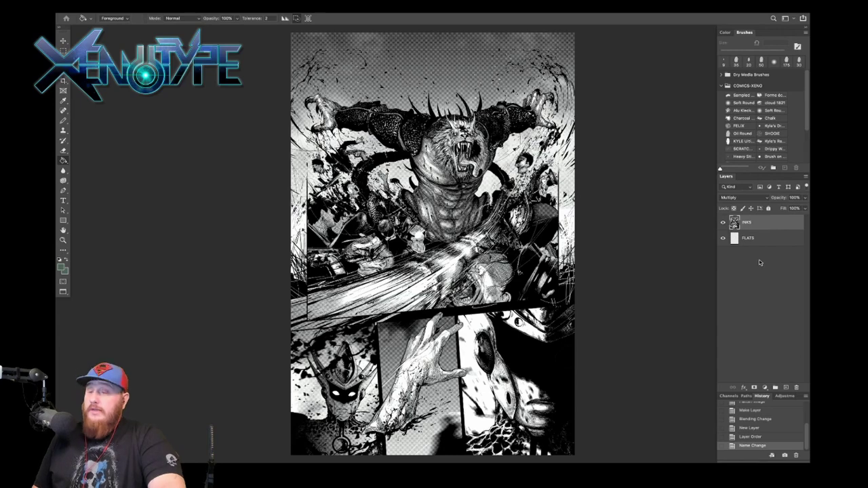